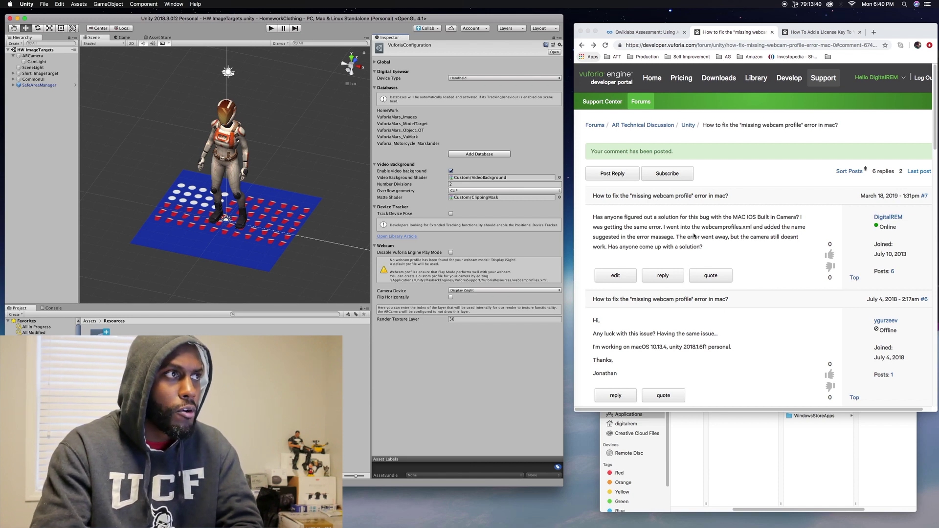
# Step: Browse Finder to VuforiaSupport/VuforiaResources and open webcamprofiles.xml in Visual Studio Code
pyautogui.scroll(-2, 694, 238)
pyautogui.scroll(2, 686, 230)
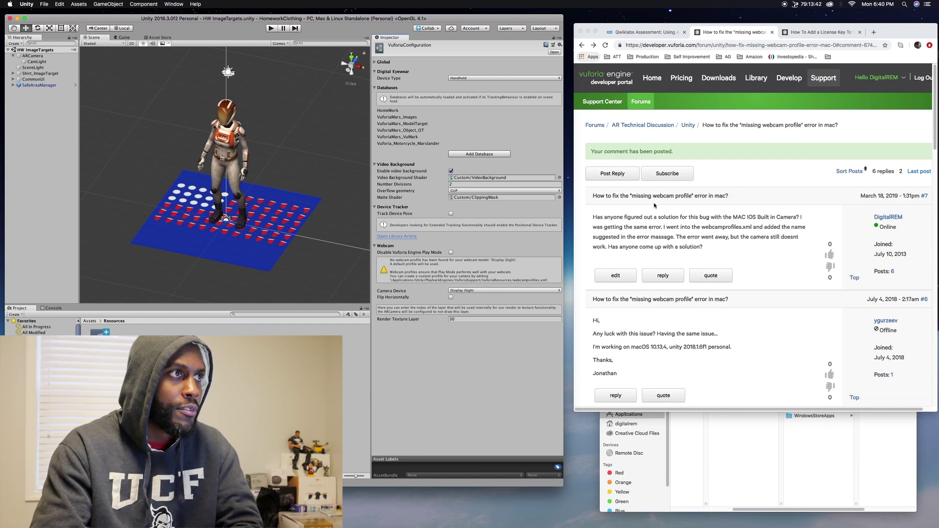
pyautogui.scroll(-5, 701, 239)
pyautogui.scroll(-2, 701, 241)
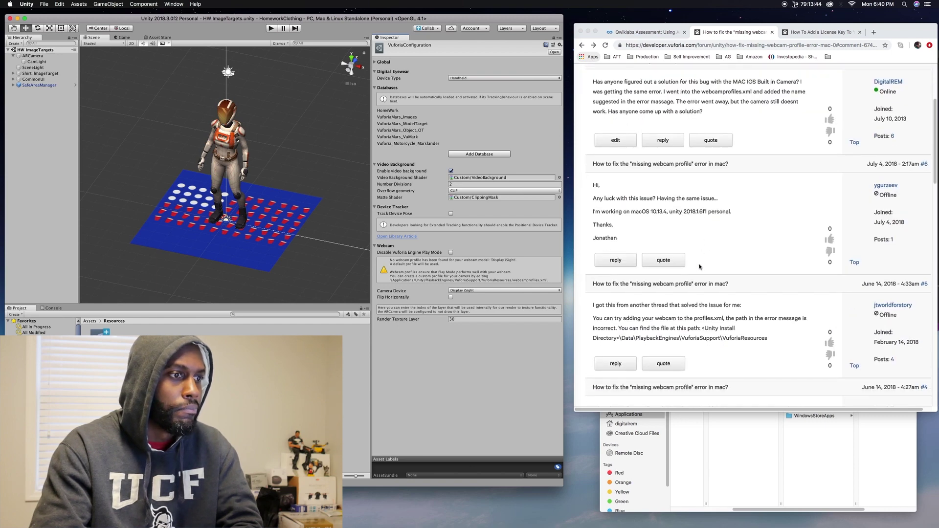
pyautogui.scroll(2, 672, 245)
pyautogui.scroll(1, 668, 246)
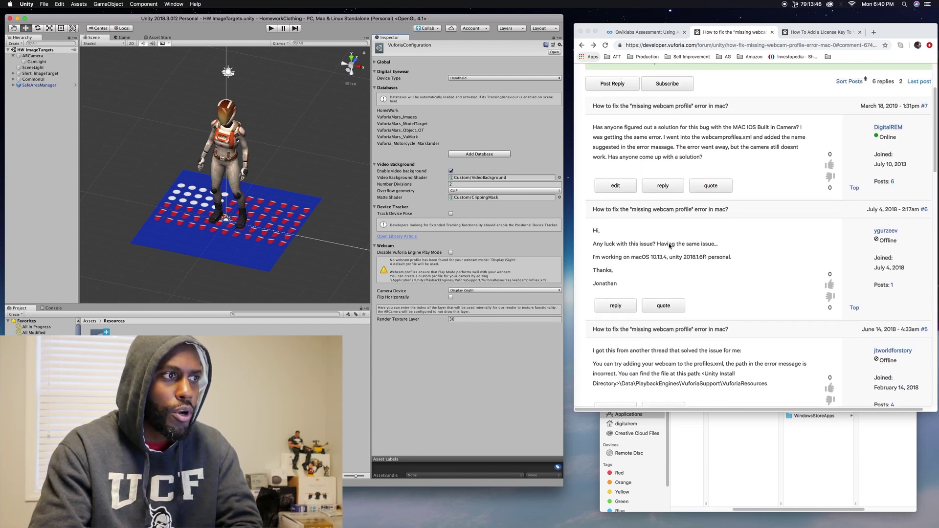
pyautogui.scroll(1, 670, 258)
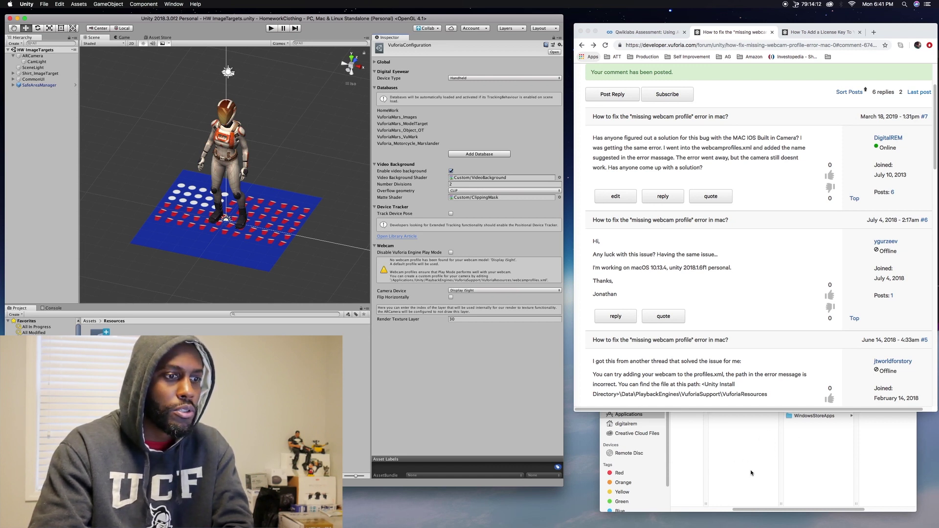
pyautogui.click(762, 504)
pyautogui.moveTo(756, 511); pyautogui.dragTo(811, 498)
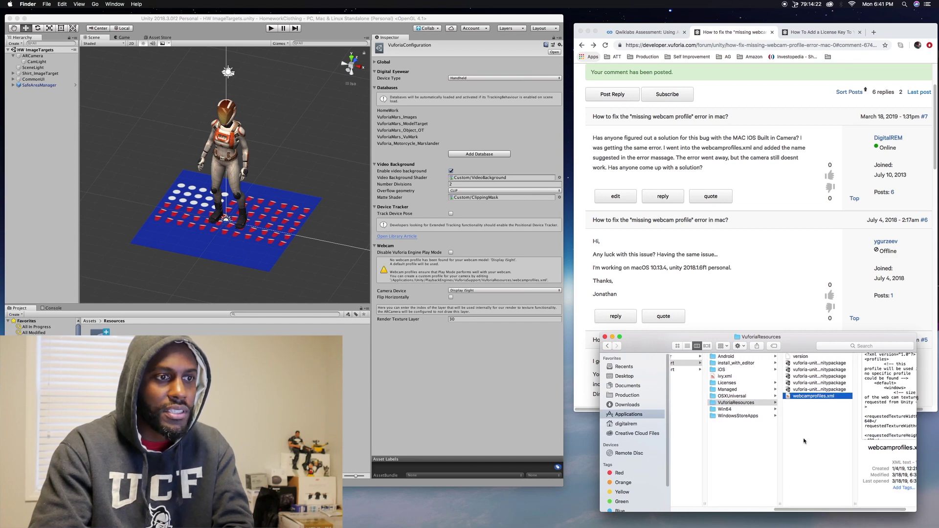
pyautogui.doubleClick(805, 397)
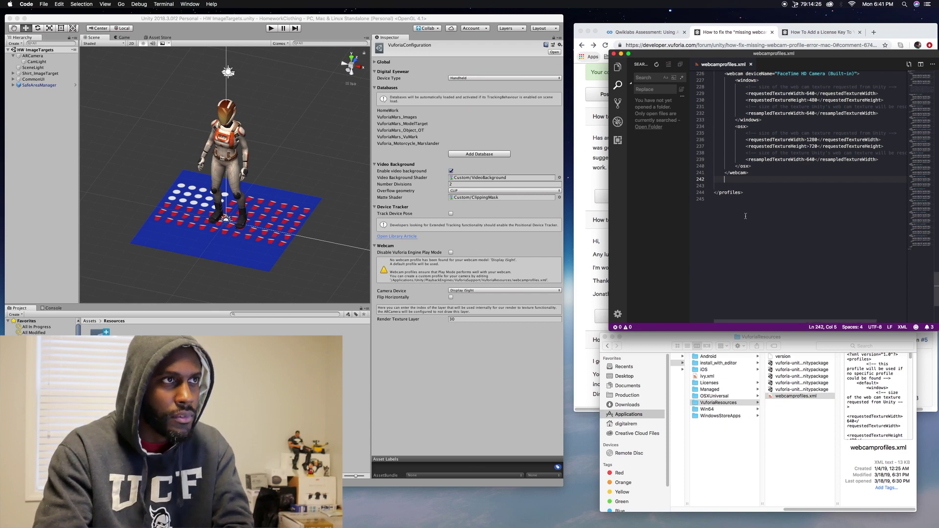
pyautogui.scroll(10, 747, 214)
pyautogui.scroll(20, 748, 214)
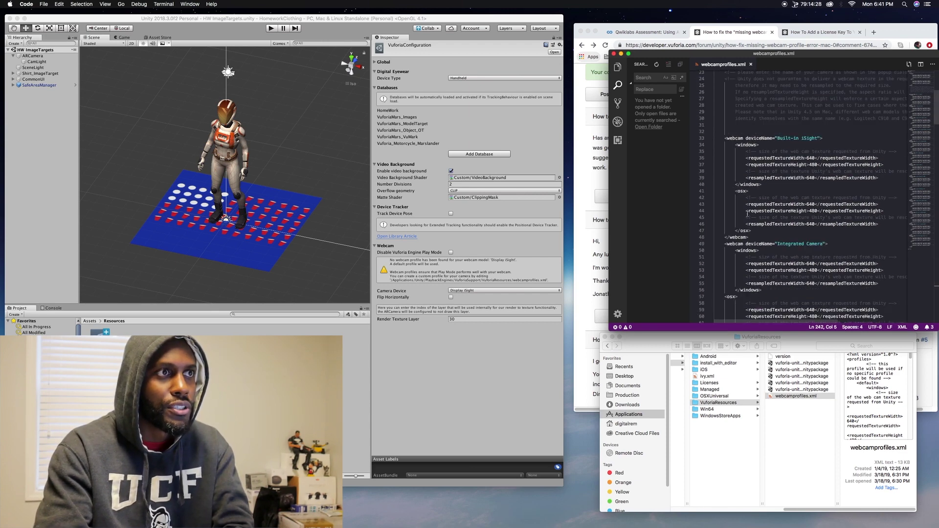
pyautogui.scroll(-6, 747, 214)
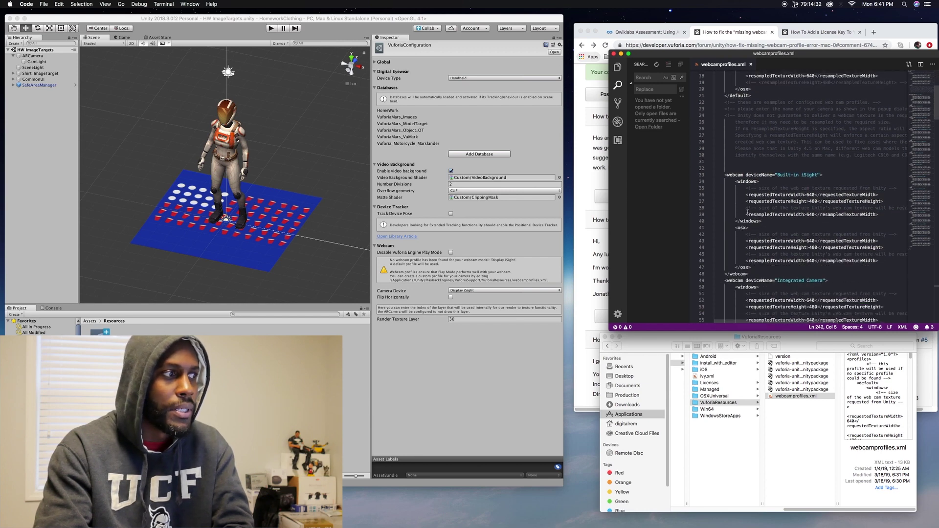
pyautogui.scroll(-1, 748, 214)
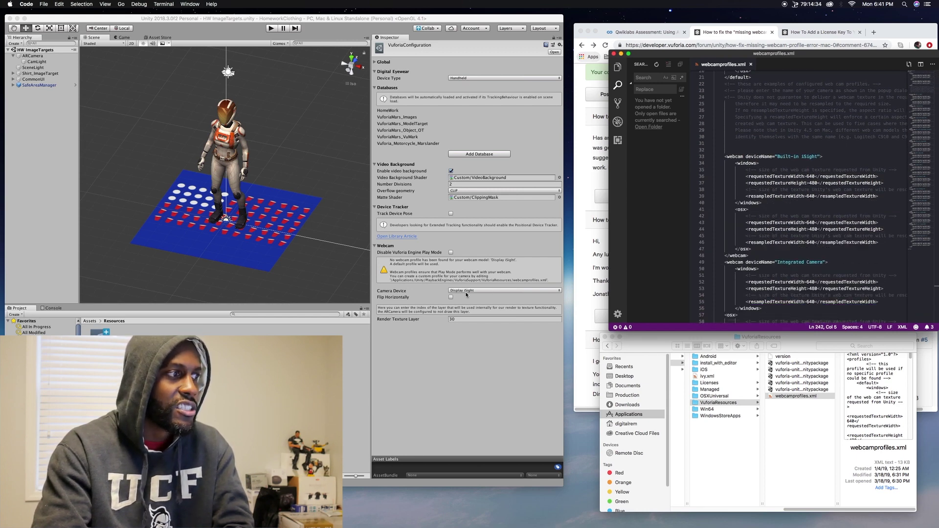
pyautogui.scroll(1, 738, 208)
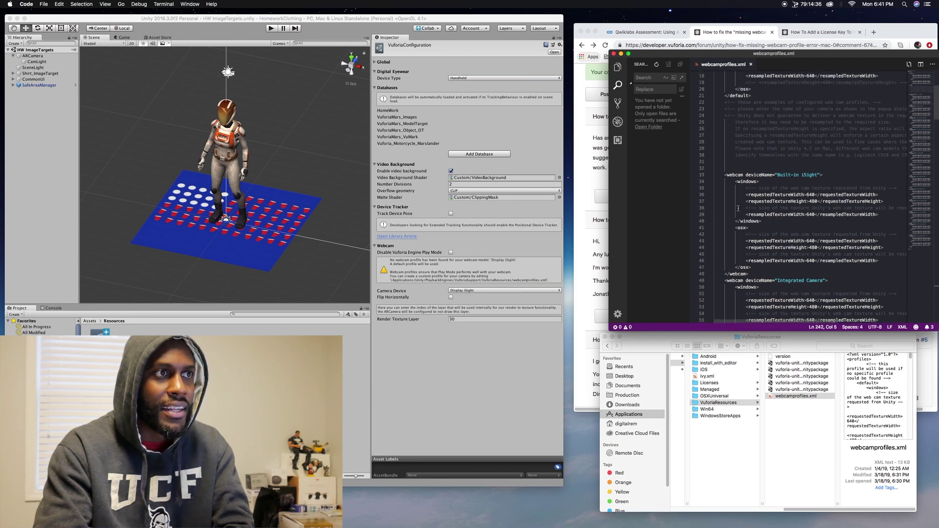
pyautogui.scroll(-4, 738, 208)
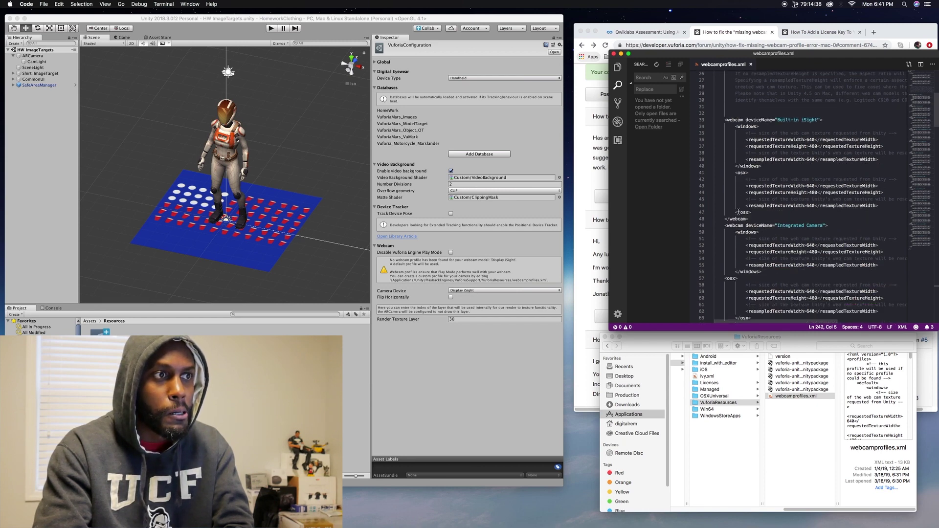
pyautogui.scroll(-1, 739, 211)
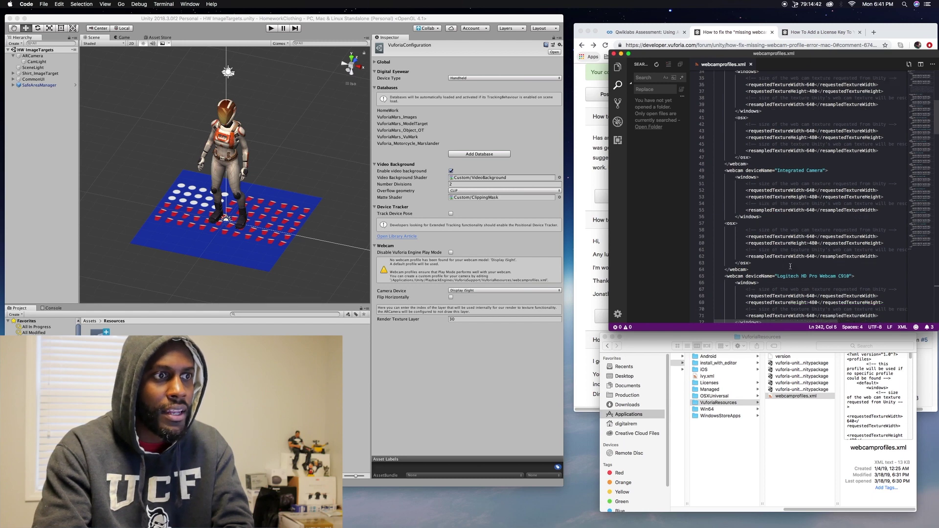
pyautogui.scroll(1, 793, 261)
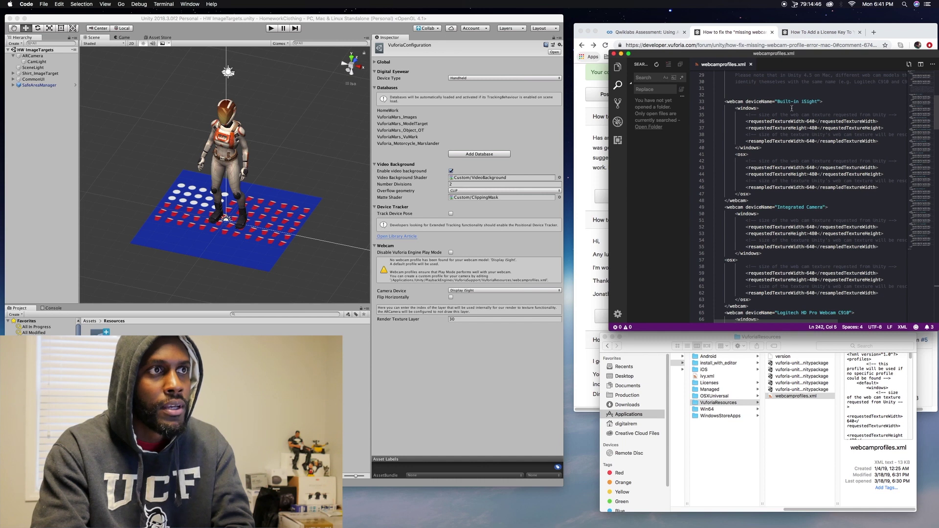
# Step: Select the Built-in iSight webcam block and paste a copy on a new line after the FaceTime block
pyautogui.click(750, 201)
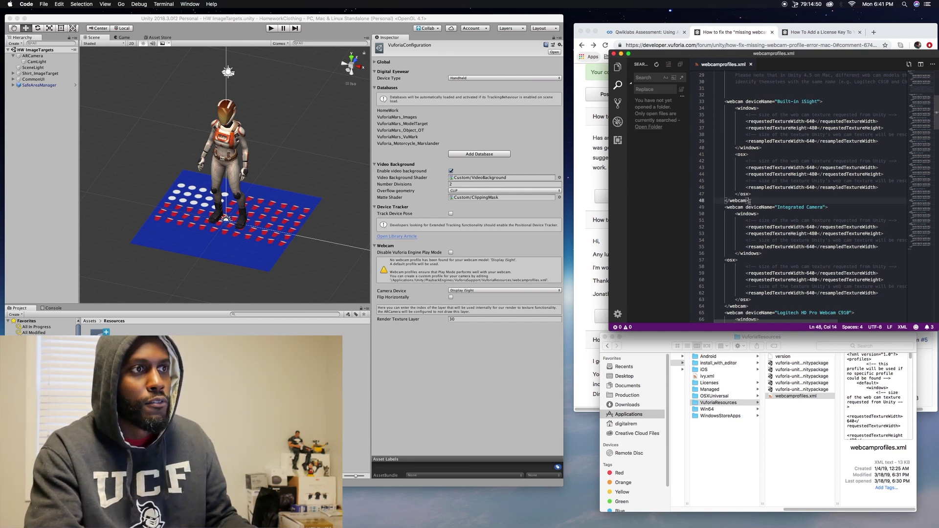
pyautogui.moveTo(750, 201); pyautogui.dragTo(726, 103)
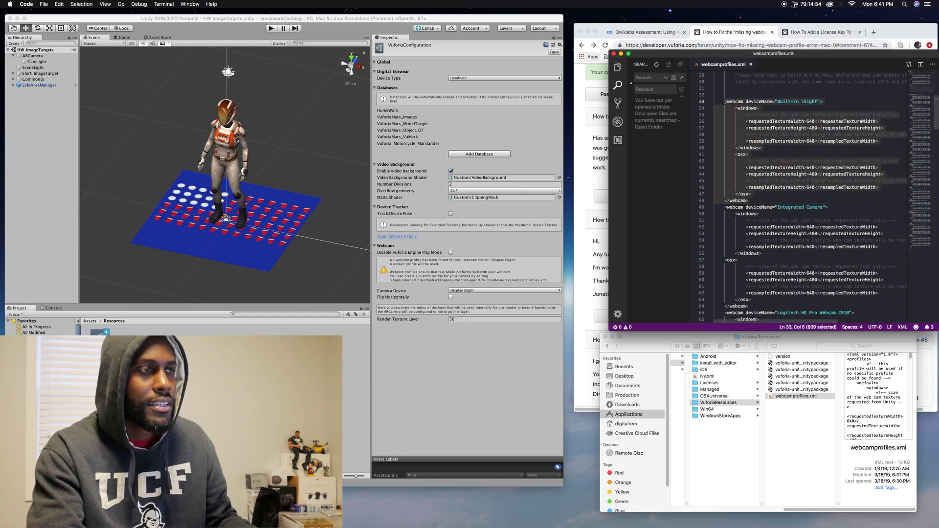
pyautogui.scroll(-4, 758, 140)
pyautogui.scroll(-20, 758, 140)
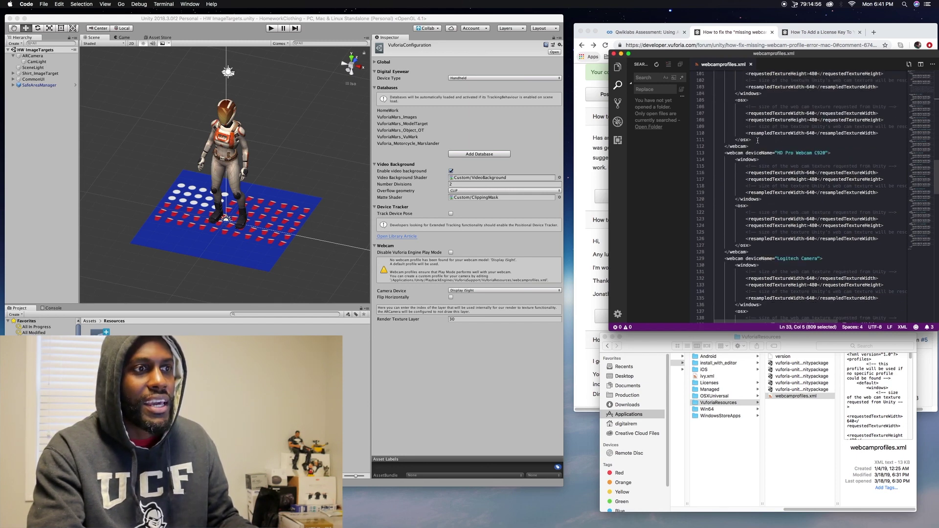
pyautogui.scroll(7, 757, 147)
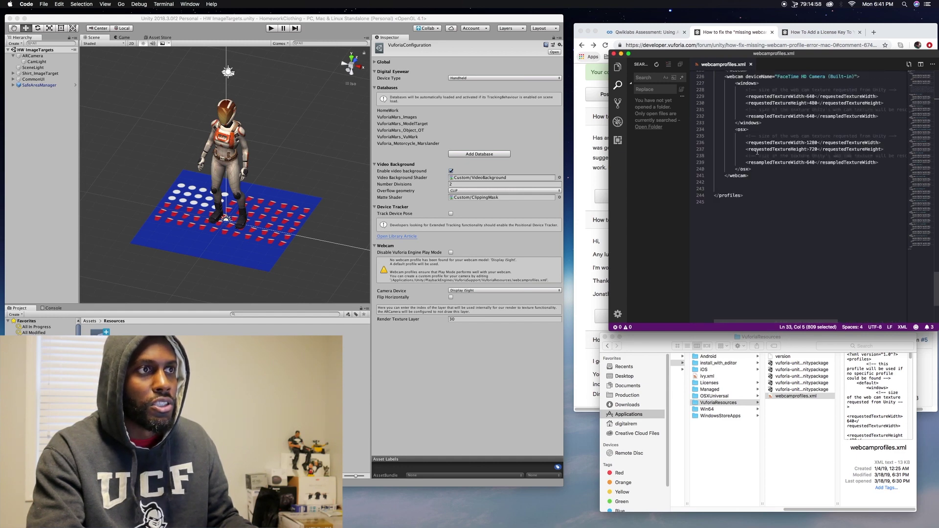
pyautogui.click(752, 214)
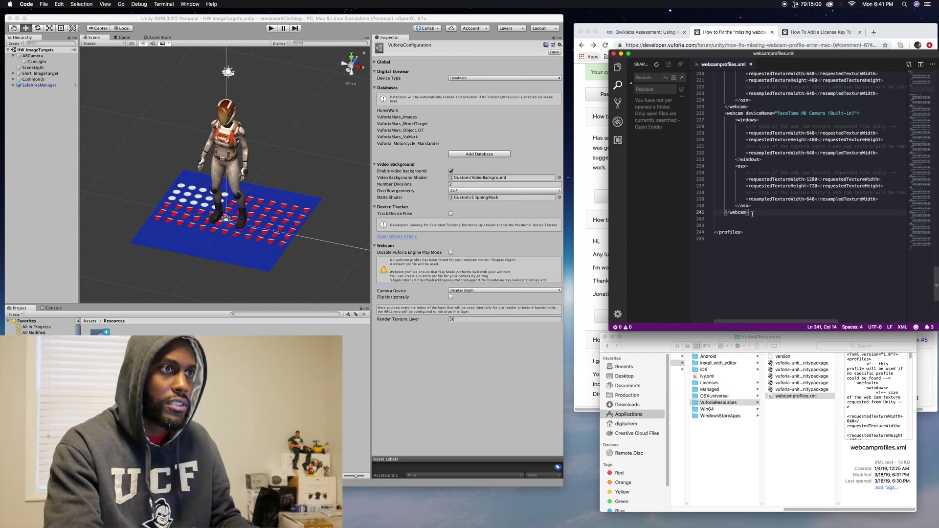
pyautogui.press('Return')
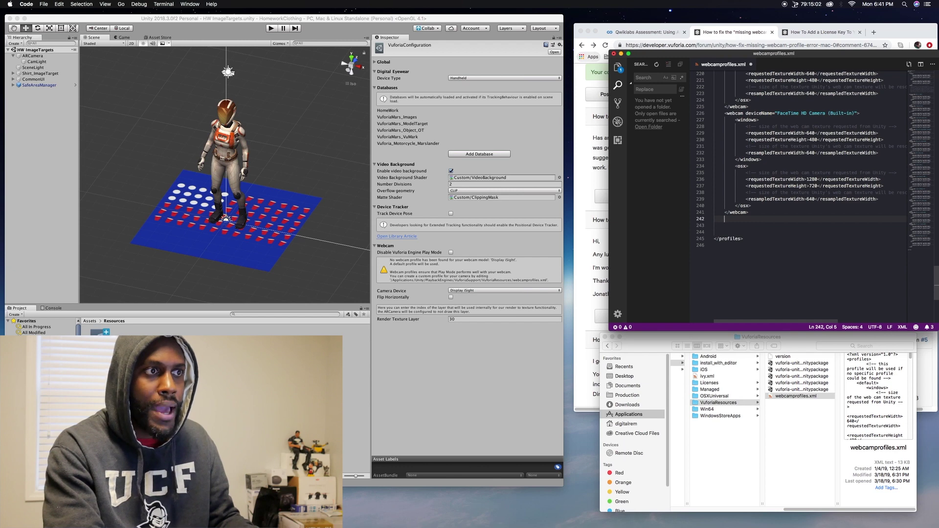
pyautogui.write('<webcam deviceName="Built-in iSight">         <windows>             <!-- size of the web cam texture requested from Unity -->             <requestedTextureWidth>640</requestedTextureWidth>             <requestedTextureHeight>480</requestedTextureHeight>             <!-- size of the texture Unity\'s web cam texture will be resampled to -->             <resampledTextureWidth>640</resampledTextureWidth>         </windows>         <osx>             <!-- size of the web cam texture requested from Unity -->             <requestedTextureWidth>640</requestedTextureWidth>             <requestedTextureHeight>480</requestedTextureHeight>             <!-- size of the texture Unity\'s web cam texture will be resampled to -->             <resampledTextureWidth>640</resampledTextureWidth>         </osx>     </webcam>')
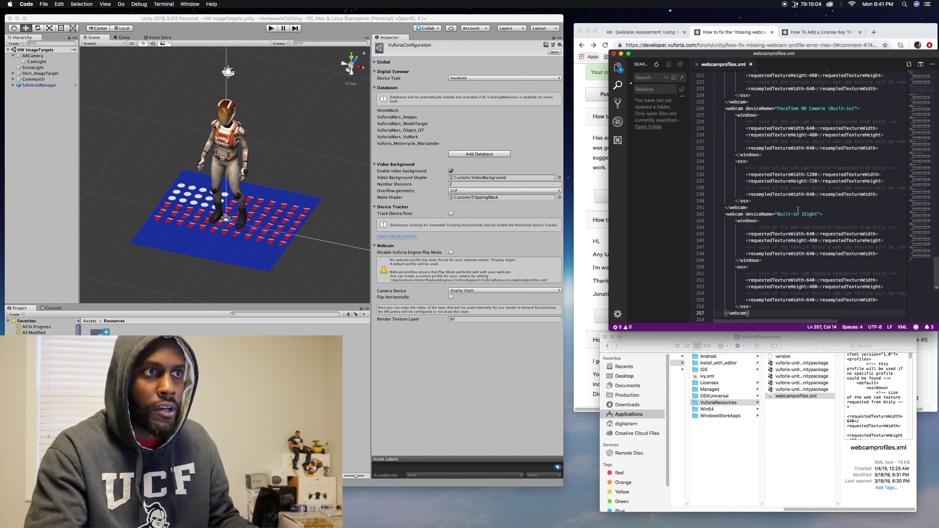
pyautogui.click(802, 214)
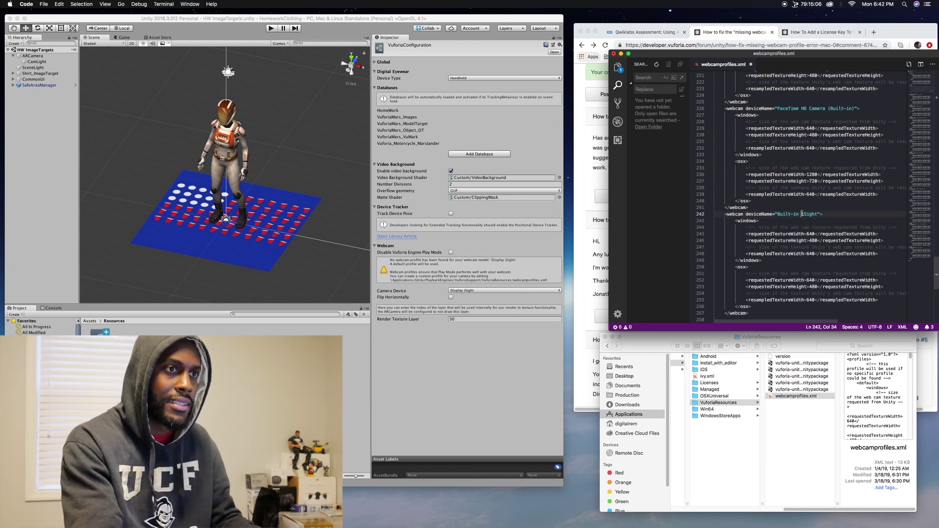
# Step: Replace 'Built-in' with 'Display' so the new profile's device name reads 'Display iSight'
pyautogui.press('BackSpace')
pyautogui.press('BackSpace')
pyautogui.press('BackSpace')
pyautogui.press('BackSpace')
pyautogui.press('BackSpace')
pyautogui.press('BackSpace')
pyautogui.press('BackSpace')
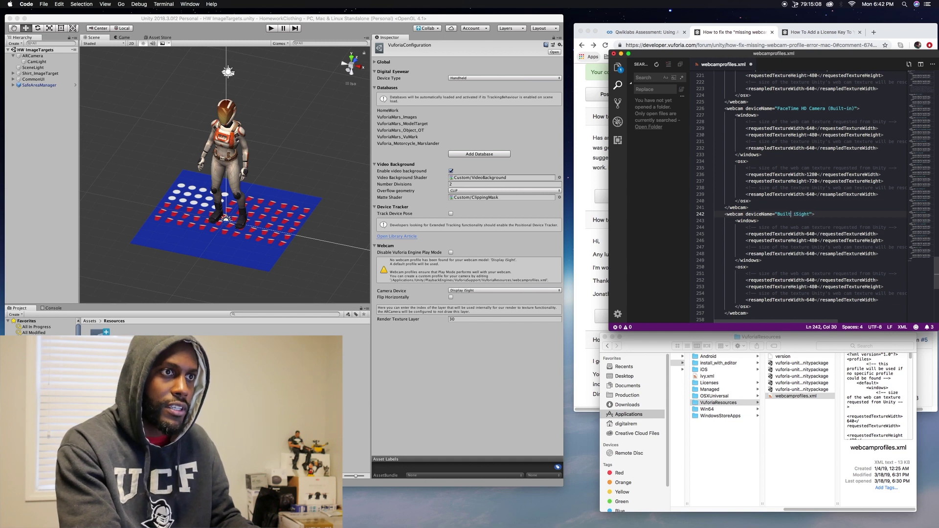
pyautogui.press('BackSpace')
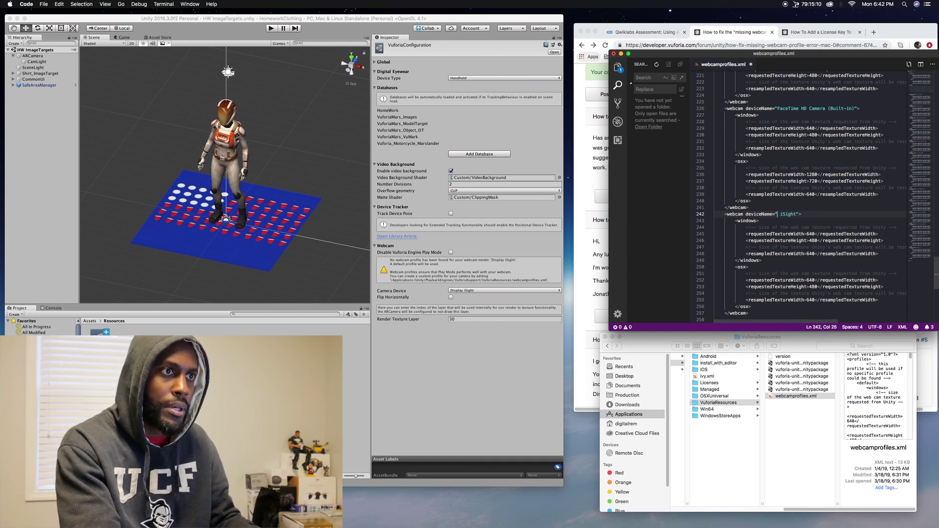
pyautogui.write('Disp')
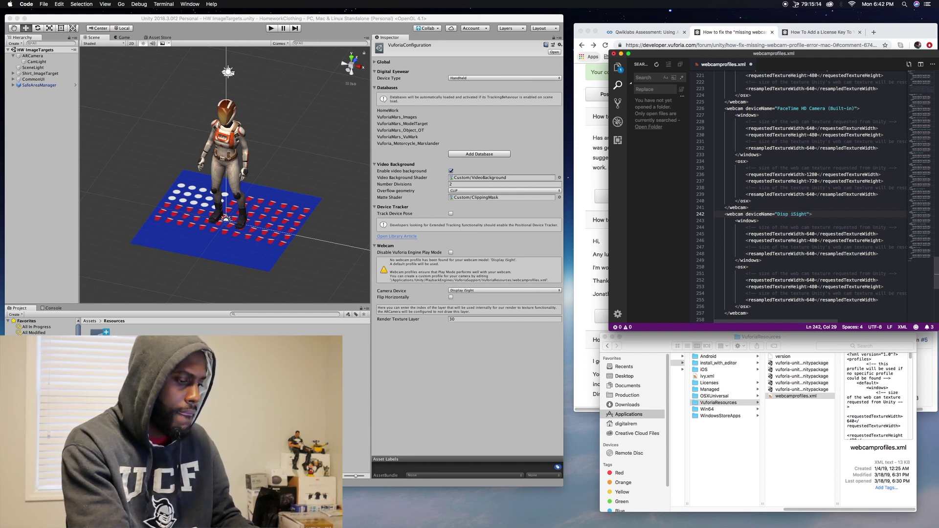
pyautogui.write('lay')
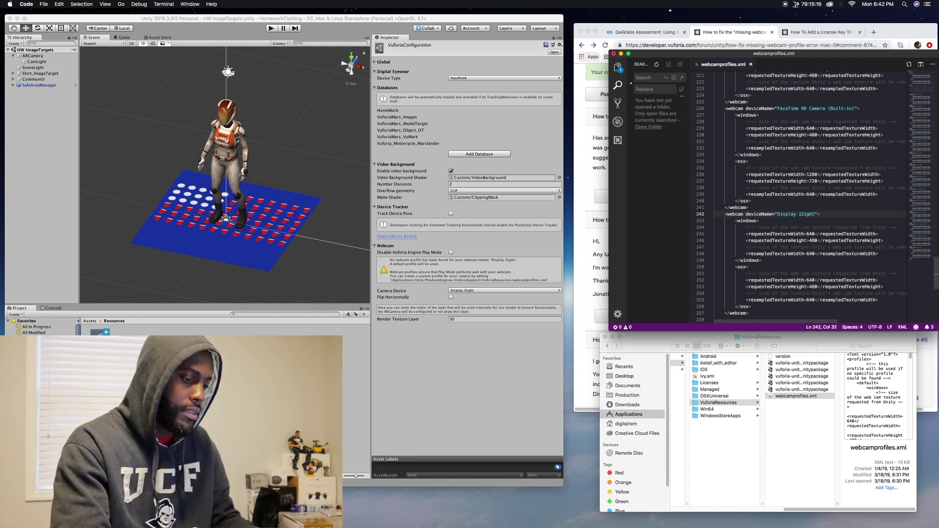
# Step: Save webcamprofiles.xml with administrator rights, entering the admin password when prompted
pyautogui.press('super+s')
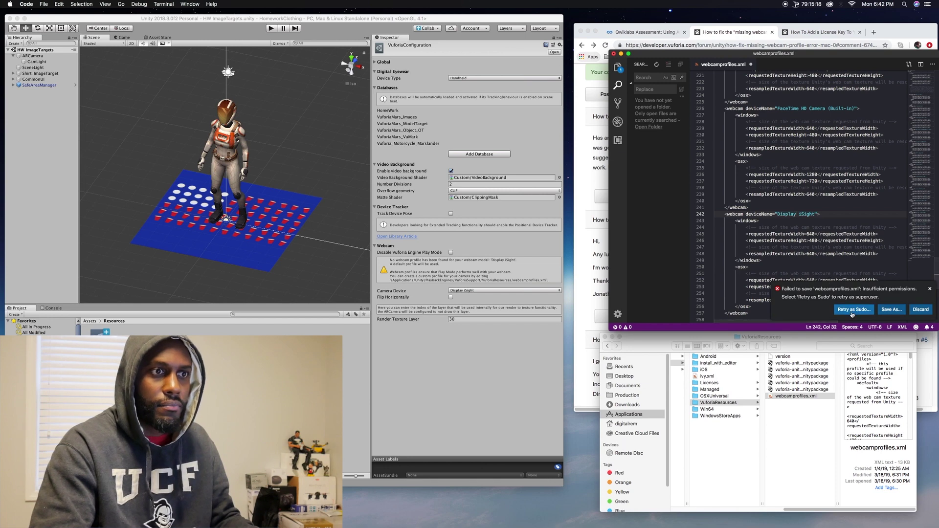
pyautogui.press('Escape')
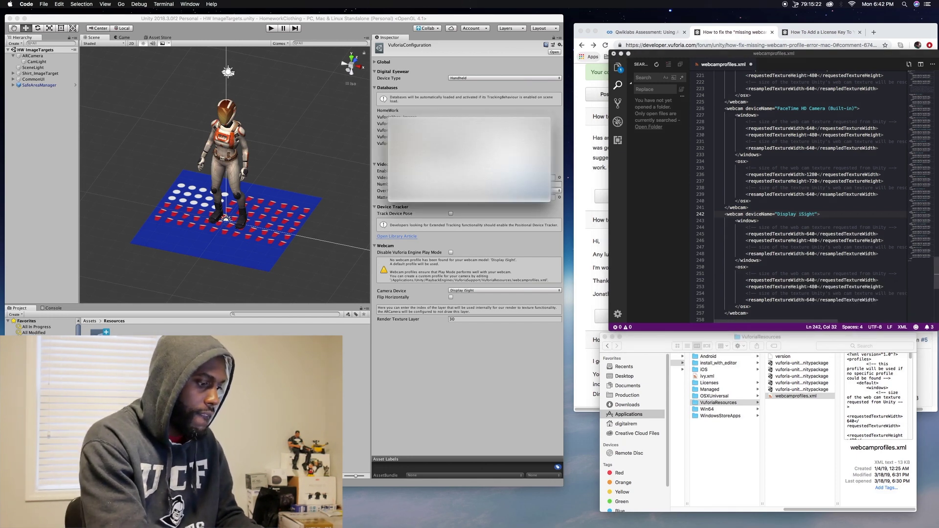
pyautogui.press('Return')
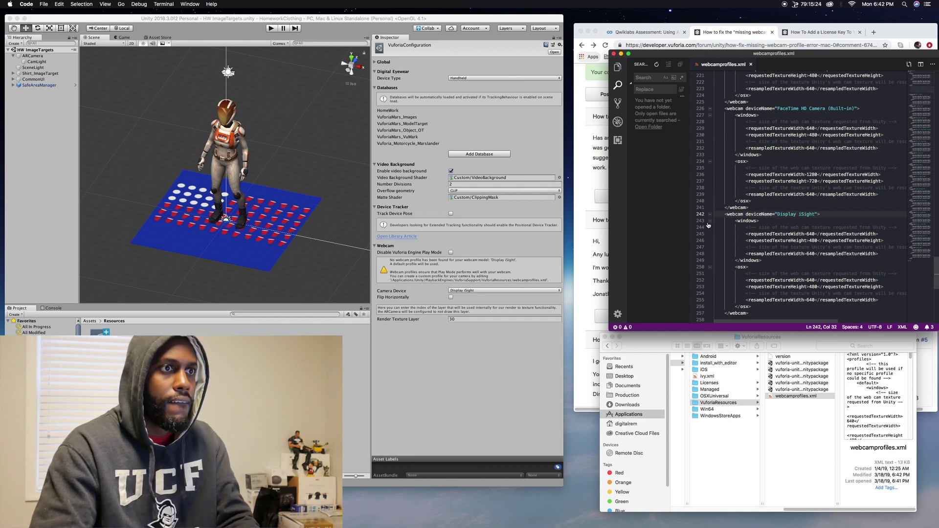
pyautogui.click(479, 364)
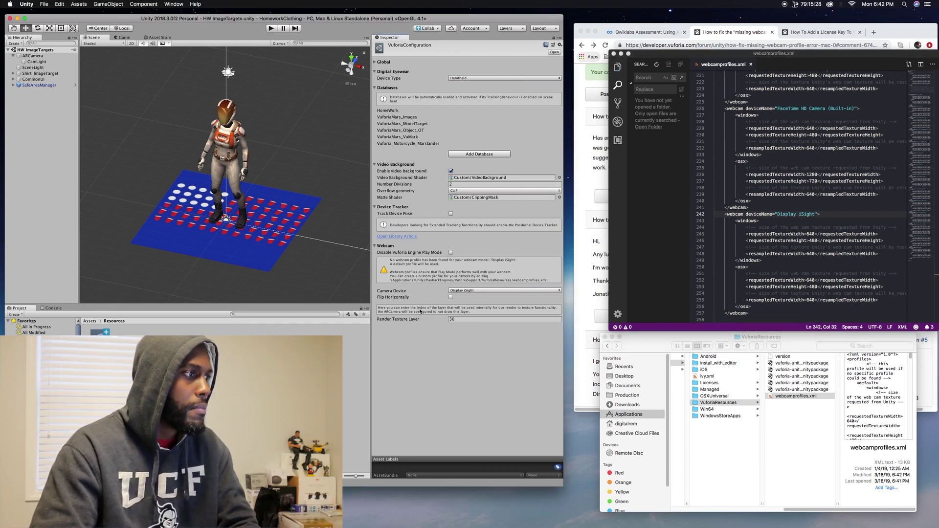
# Step: Select ARCamera in the Hierarchy and play the scene to test the webcam feed
pyautogui.click(362, 344)
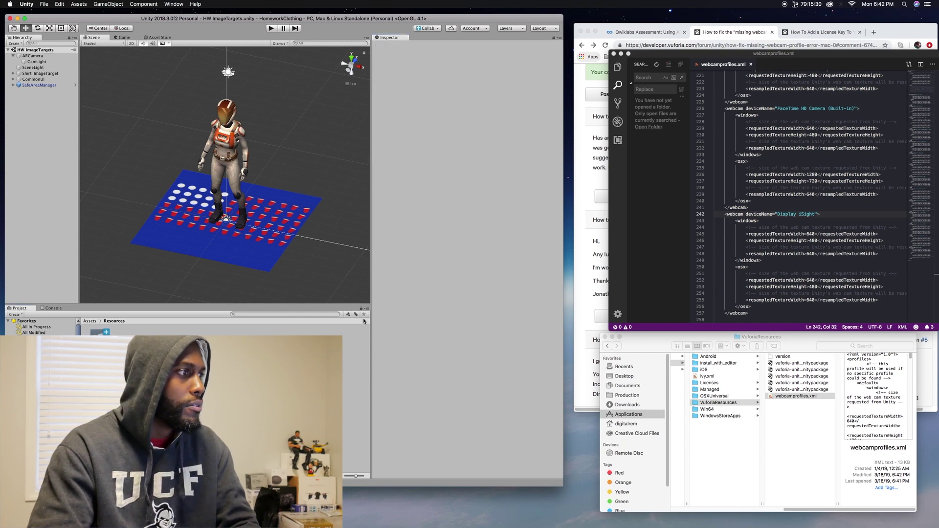
pyautogui.click(32, 56)
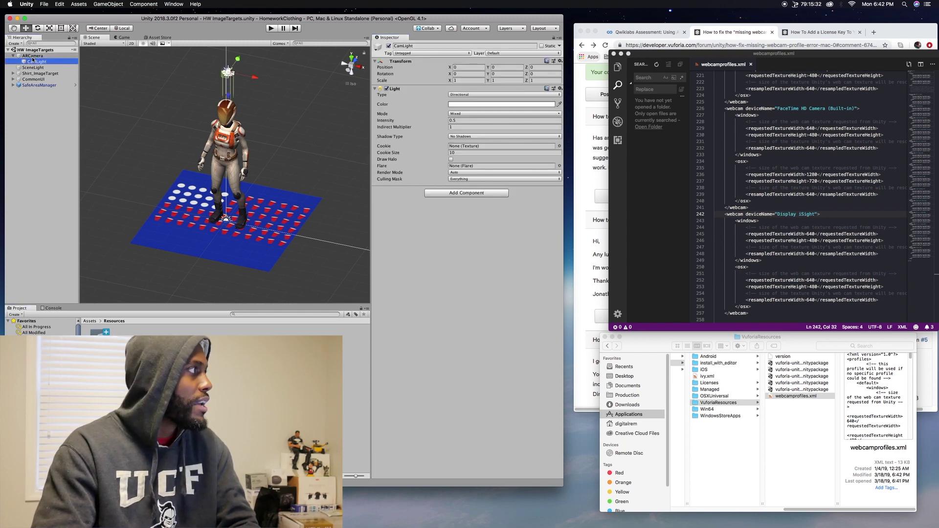
pyautogui.click(270, 29)
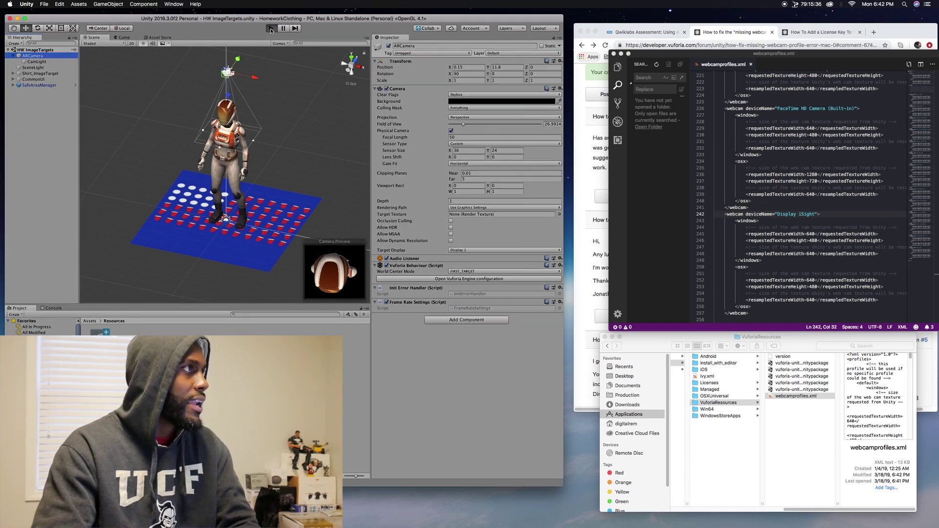